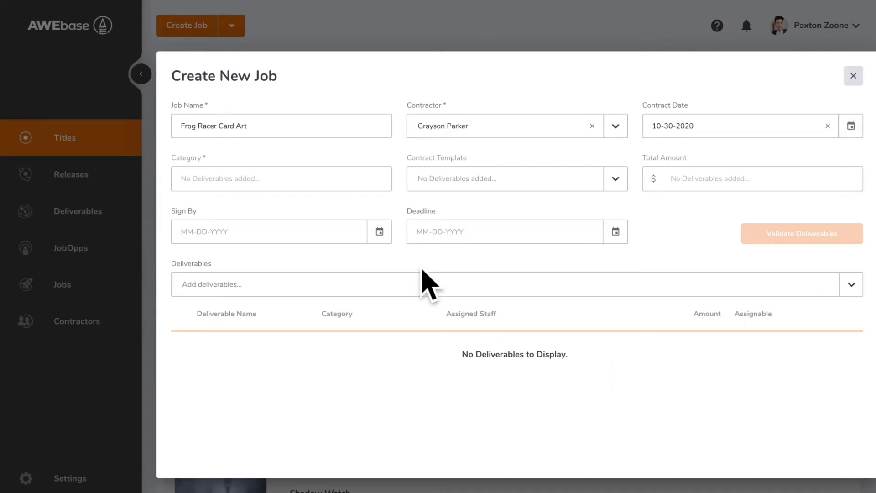
# Set the job's sign-by date to 10-31-2020 and its deadline to 02-27-2021.
pyautogui.click(385, 238)
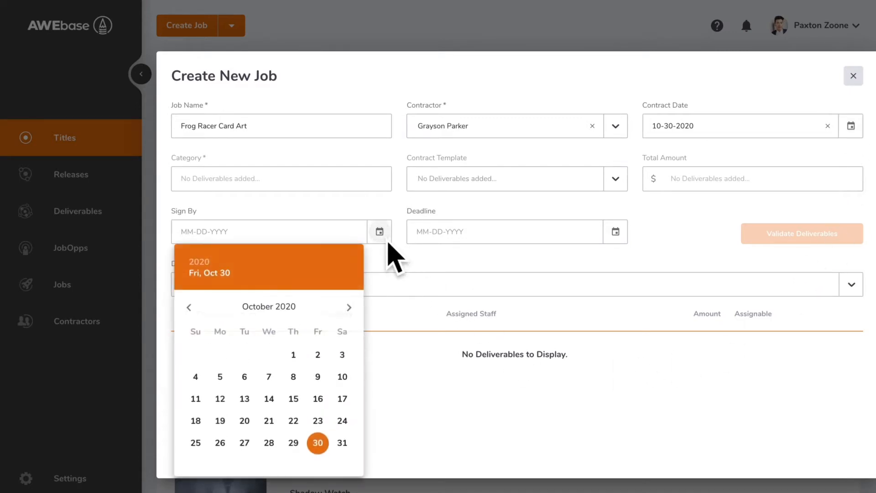
pyautogui.click(352, 451)
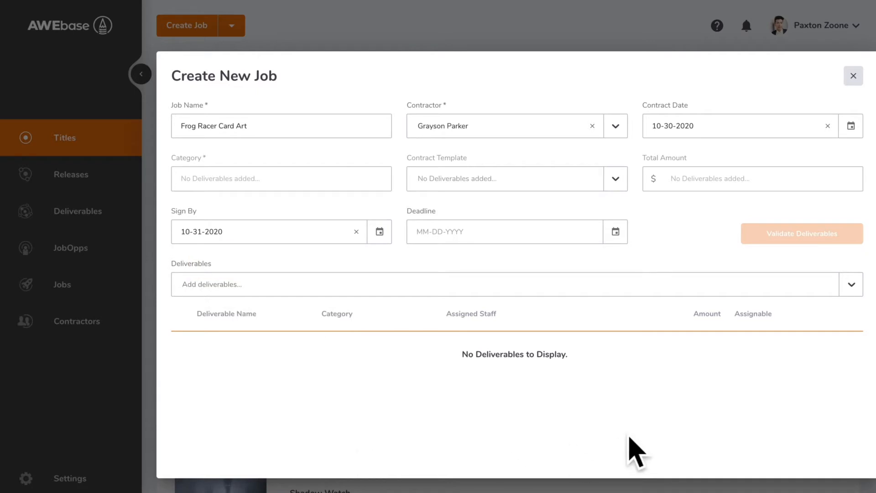
pyautogui.click(623, 242)
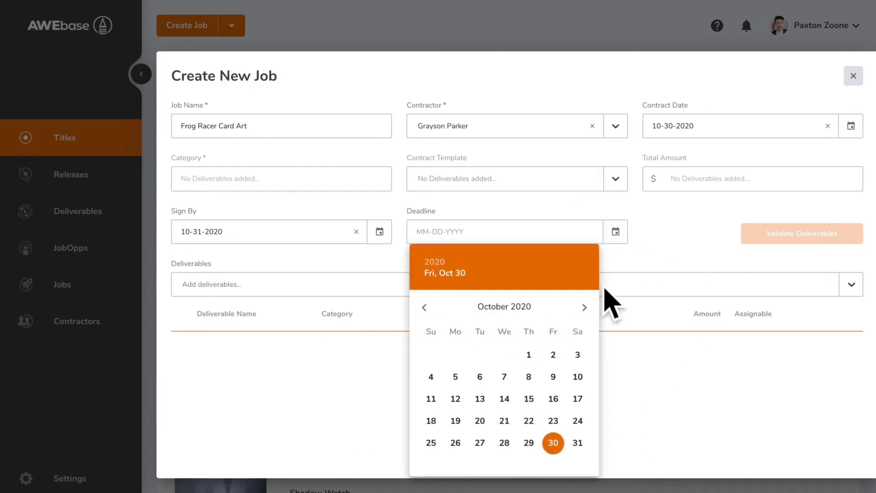
pyautogui.click(593, 309)
pyautogui.click(594, 311)
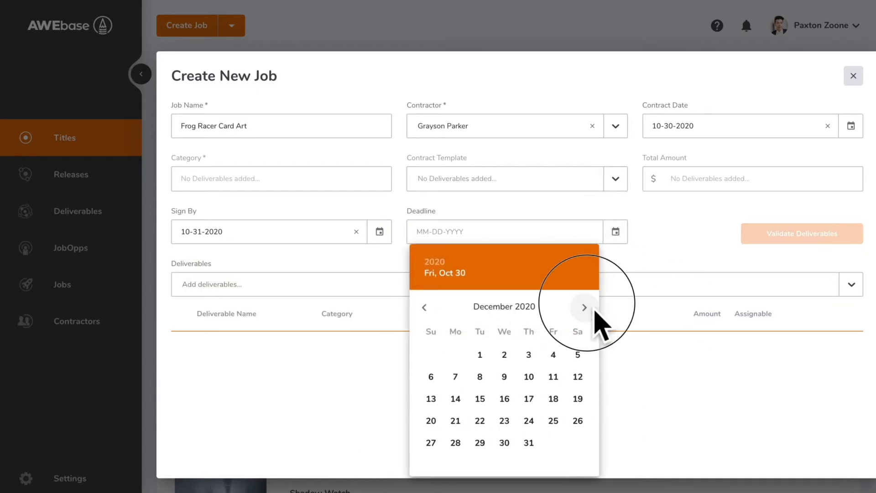
pyautogui.click(595, 312)
pyautogui.click(596, 309)
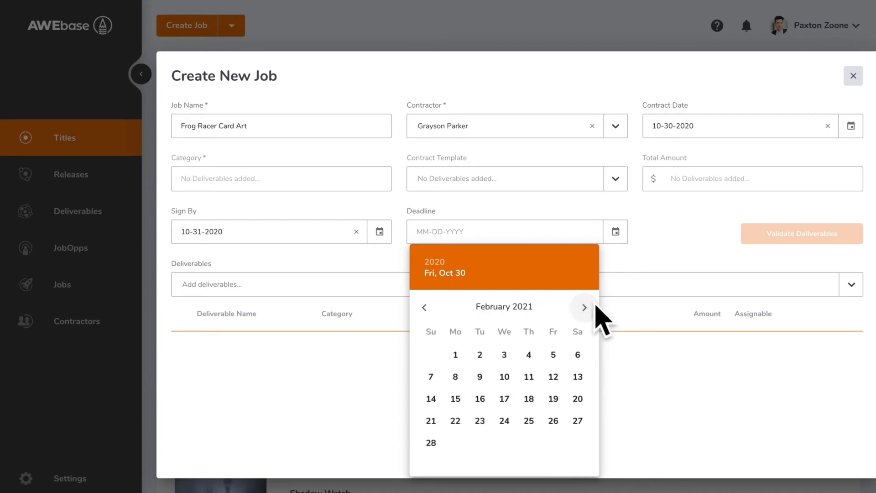
pyautogui.click(584, 424)
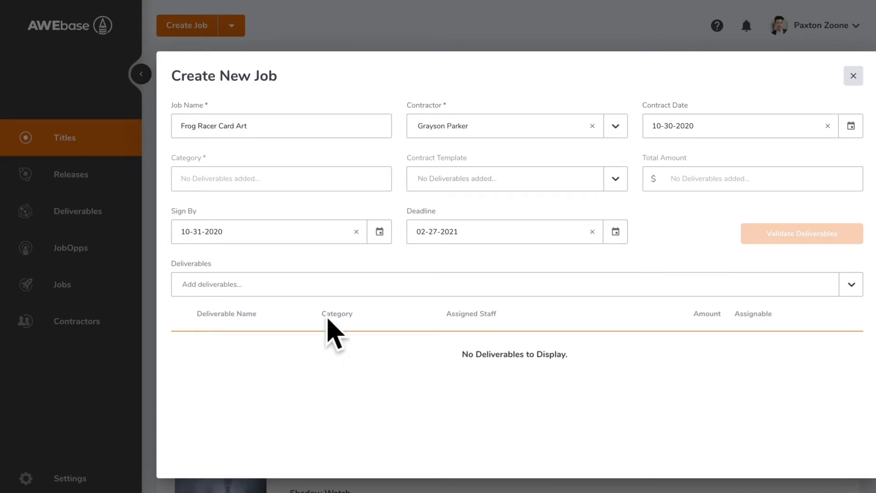
# Add the deliverables FR Card - Chipmunk, FR Card - Skunk and FR Card - Fox to the job.
pyautogui.click(303, 294)
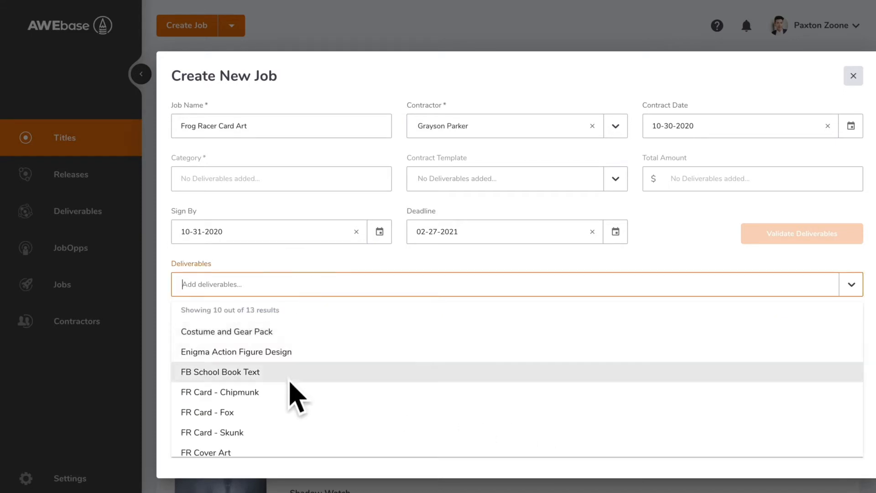
pyautogui.click(292, 394)
pyautogui.click(284, 293)
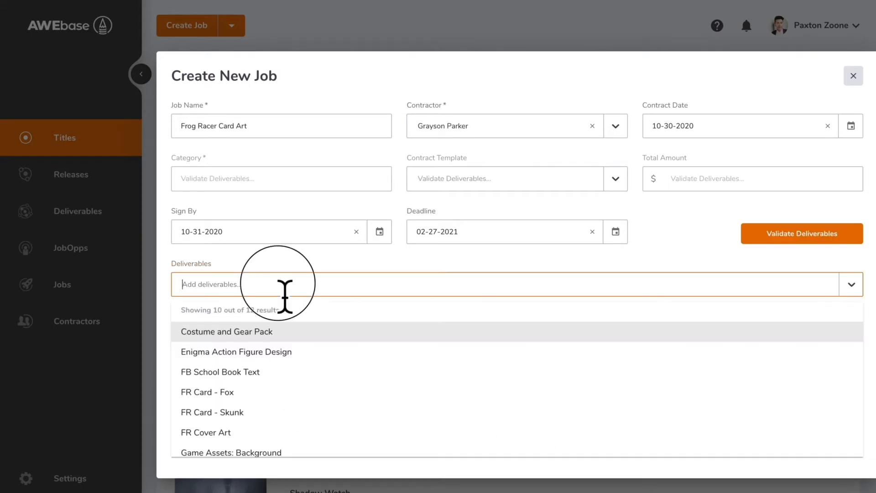
pyautogui.click(283, 418)
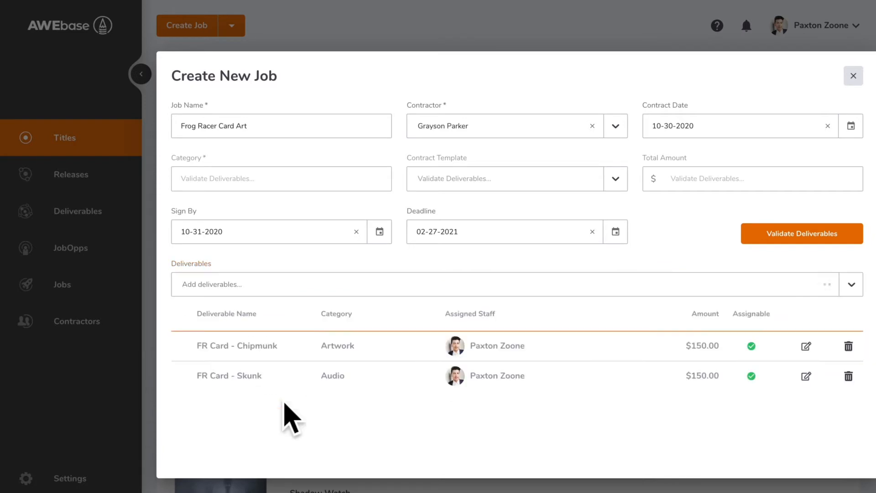
pyautogui.click(289, 297)
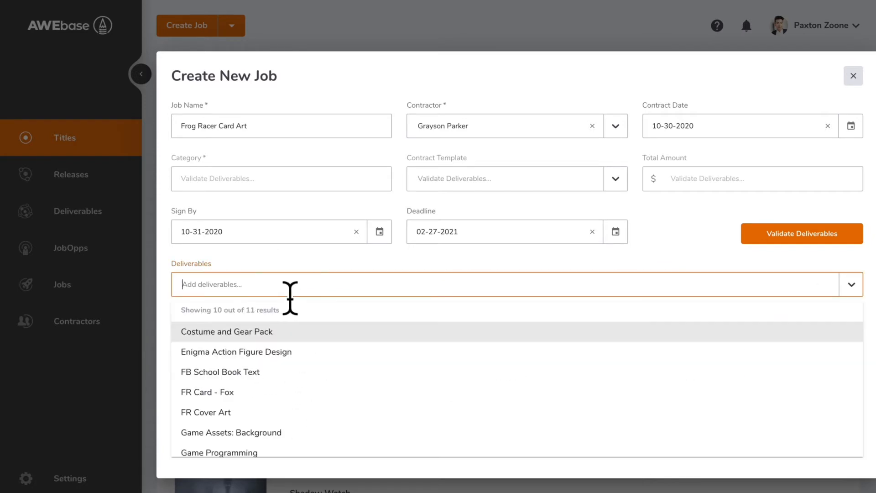
pyautogui.click(287, 395)
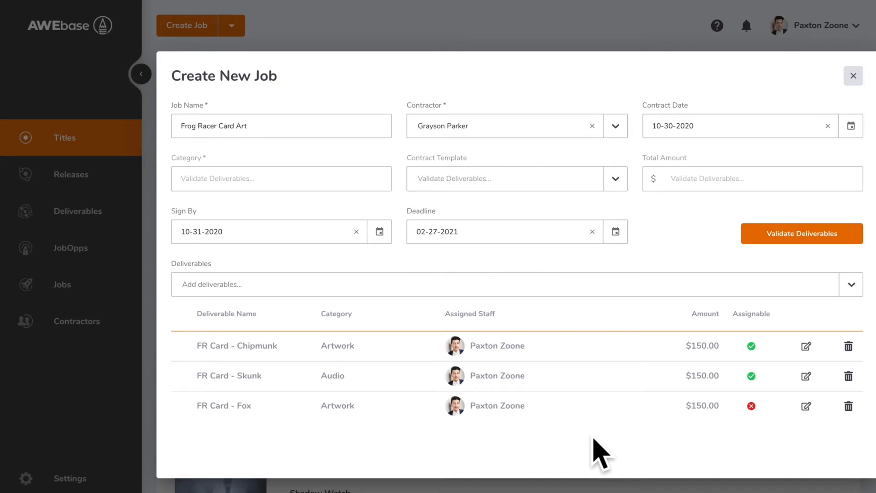
# Validate the deliverables and change the category of FR Card - Skunk to Artwork, saving the row.
pyautogui.click(808, 234)
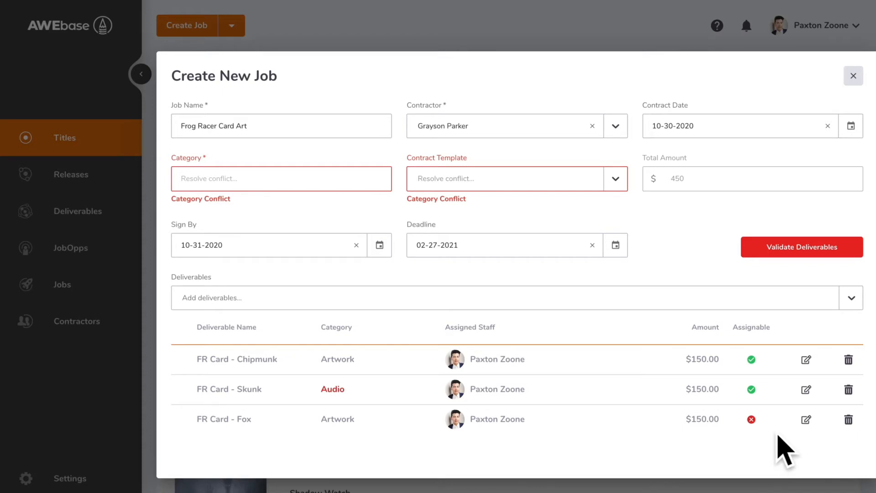
pyautogui.click(811, 396)
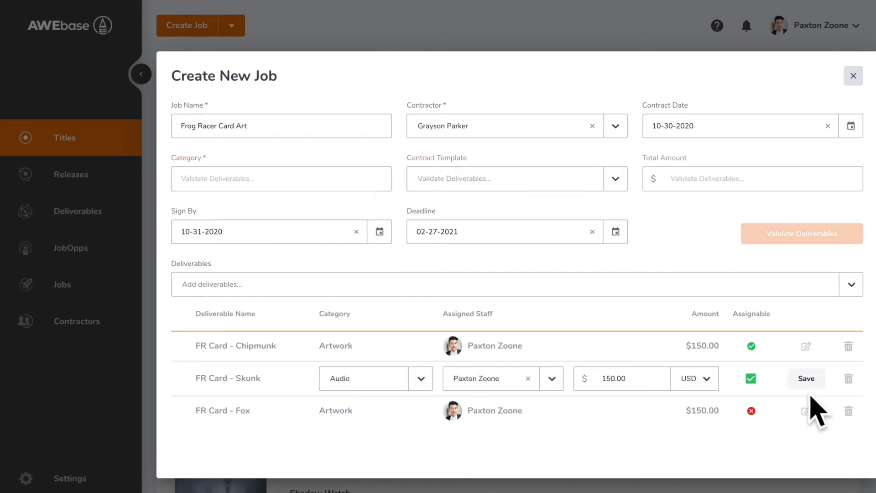
pyautogui.click(424, 386)
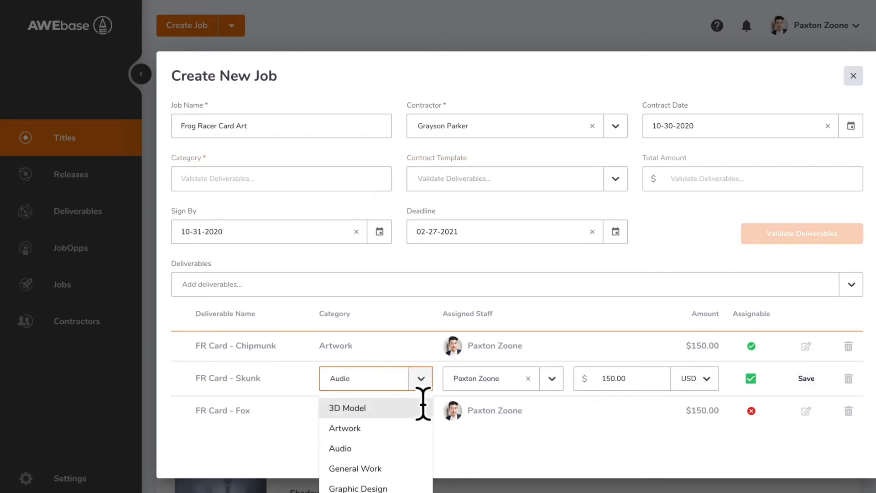
pyautogui.click(412, 431)
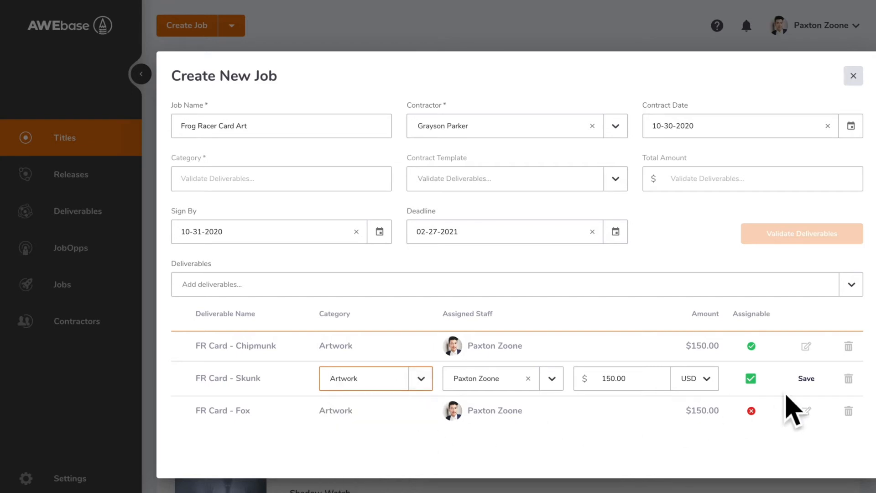
pyautogui.click(808, 381)
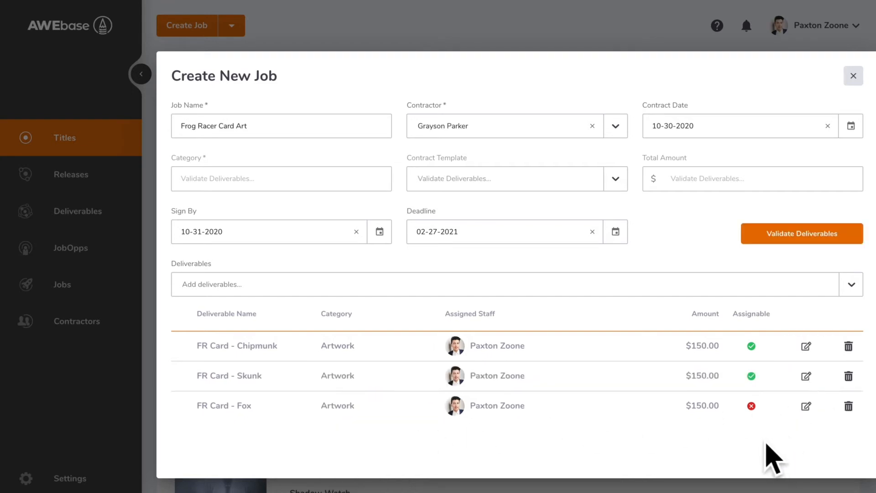
# Mark FR Card - Fox as assignable, save the row and validate the deliverables again.
pyautogui.click(806, 405)
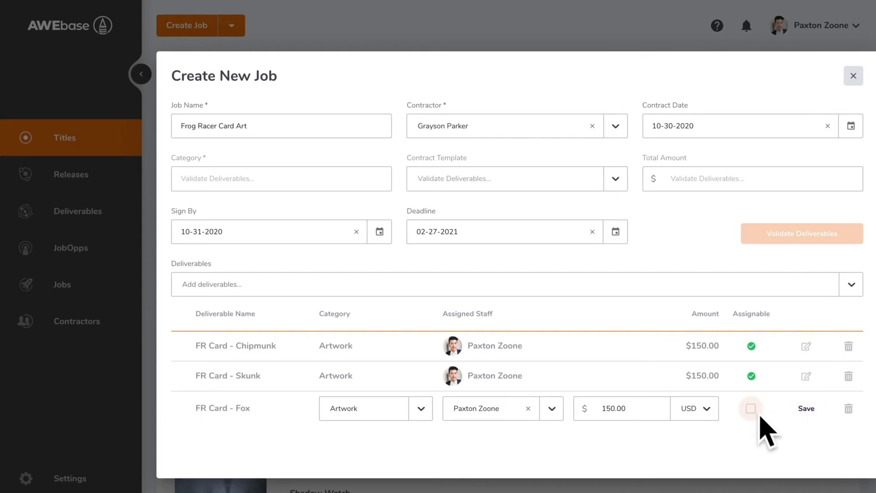
pyautogui.click(751, 408)
pyautogui.click(806, 408)
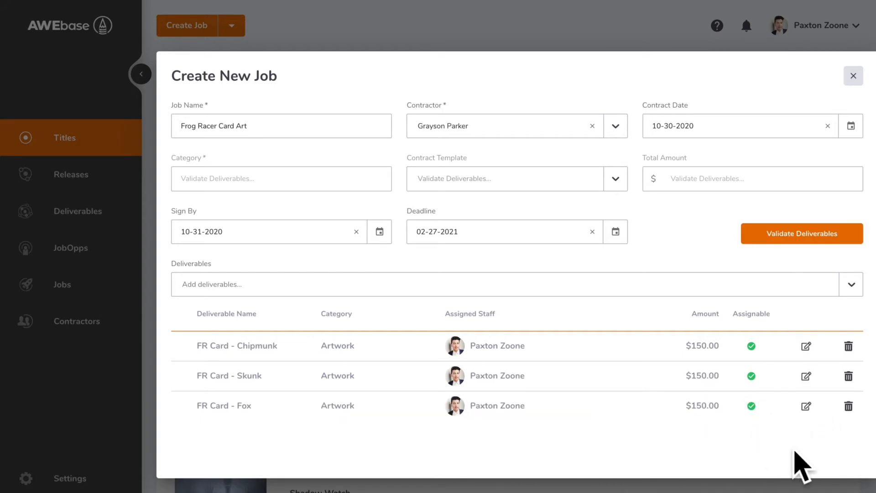
pyautogui.click(810, 241)
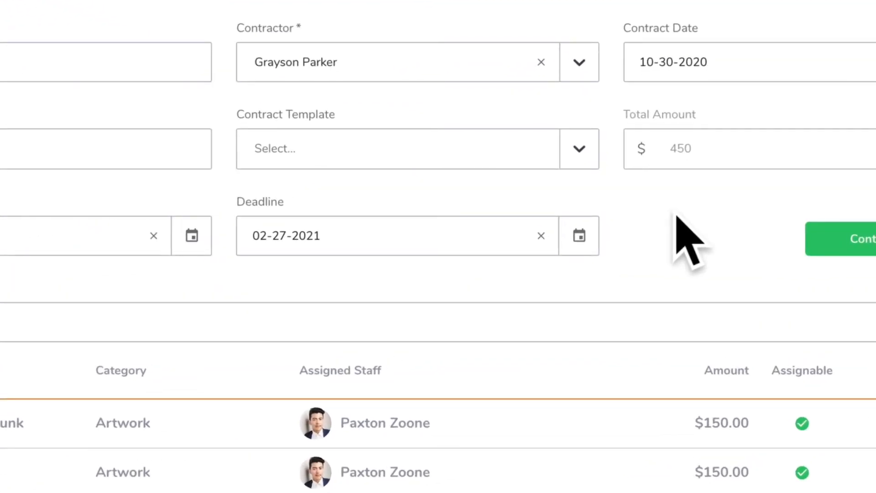
# Choose Revised Standard Template as the contract template and continue to preview and confirm the contract.
pyautogui.click(581, 151)
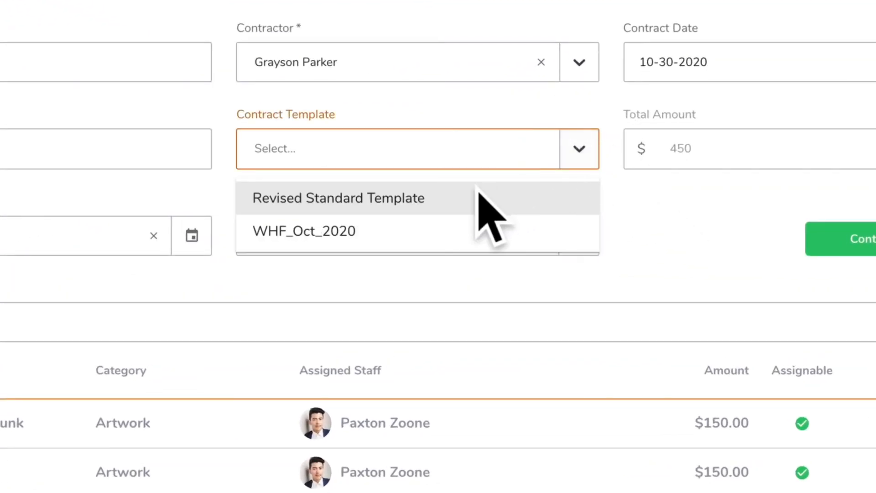
pyautogui.click(442, 210)
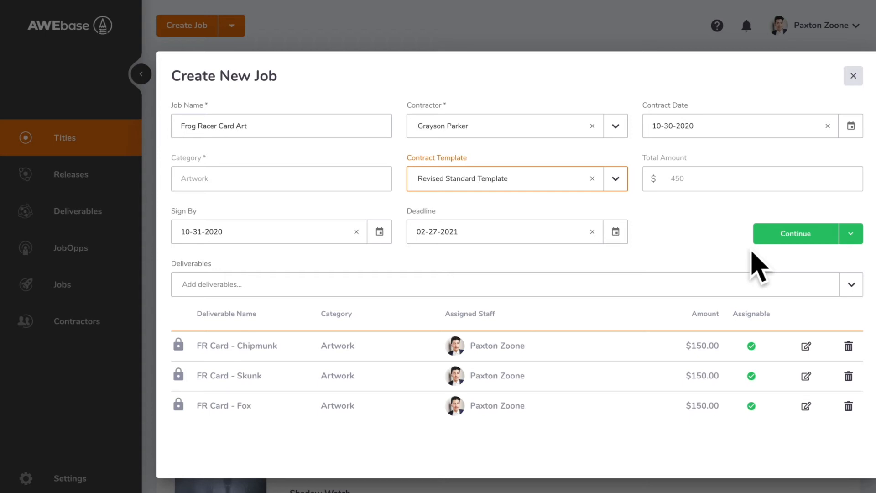
pyautogui.click(793, 241)
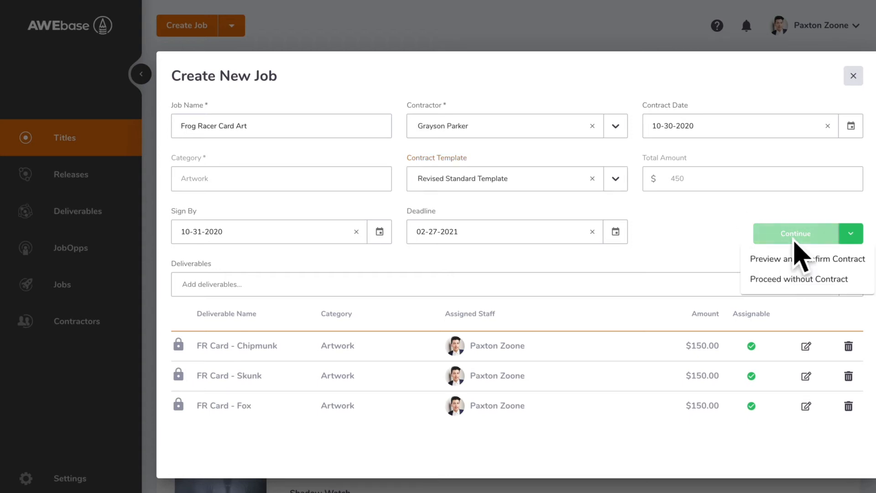
pyautogui.click(796, 260)
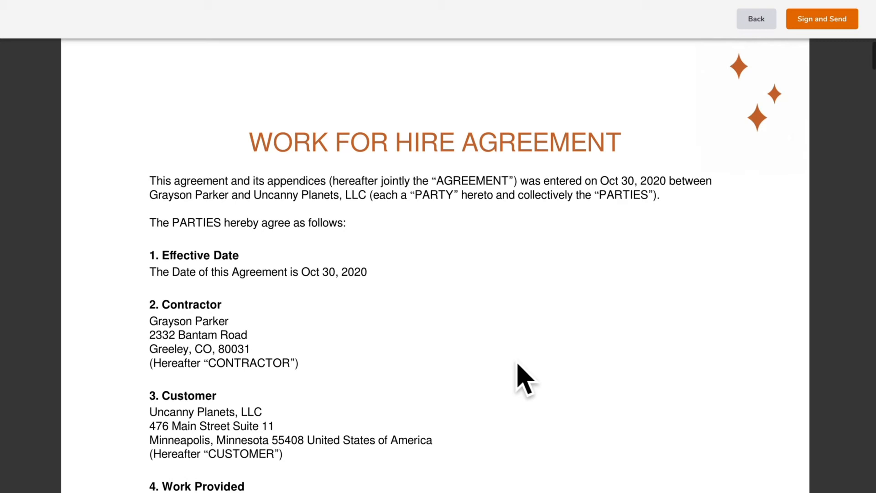
# Sign and send the contract with the coordinator's full name as a typed signature, consenting to electronic signatures.
pyautogui.click(833, 23)
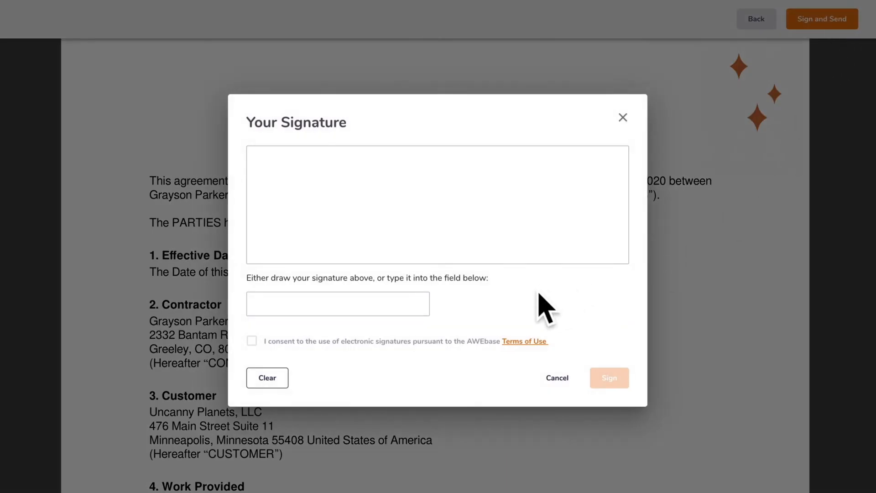
pyautogui.click(404, 308)
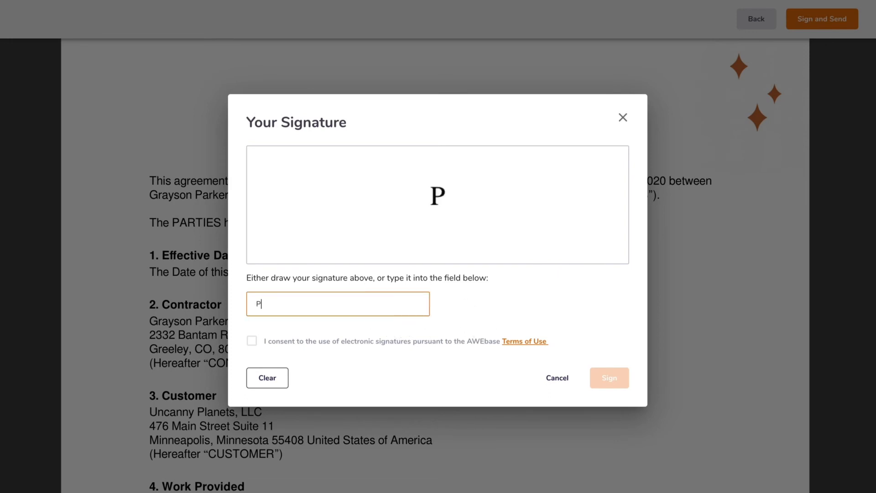
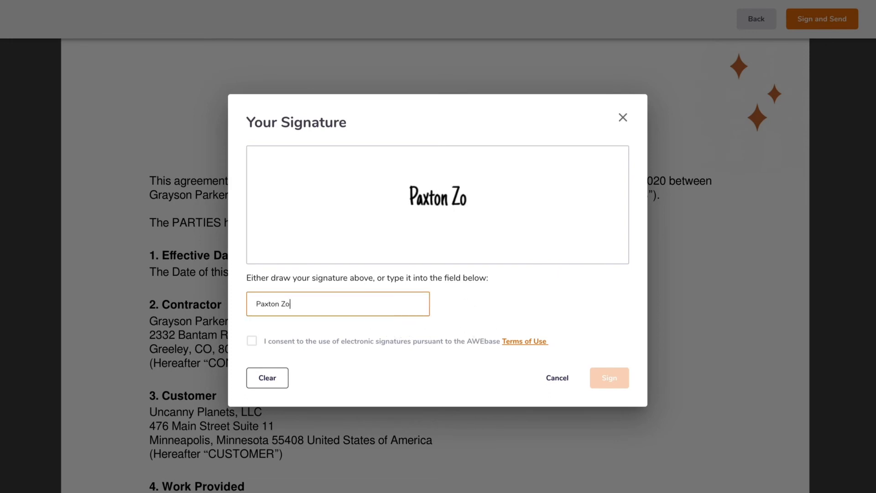
pyautogui.click(252, 342)
pyautogui.click(623, 379)
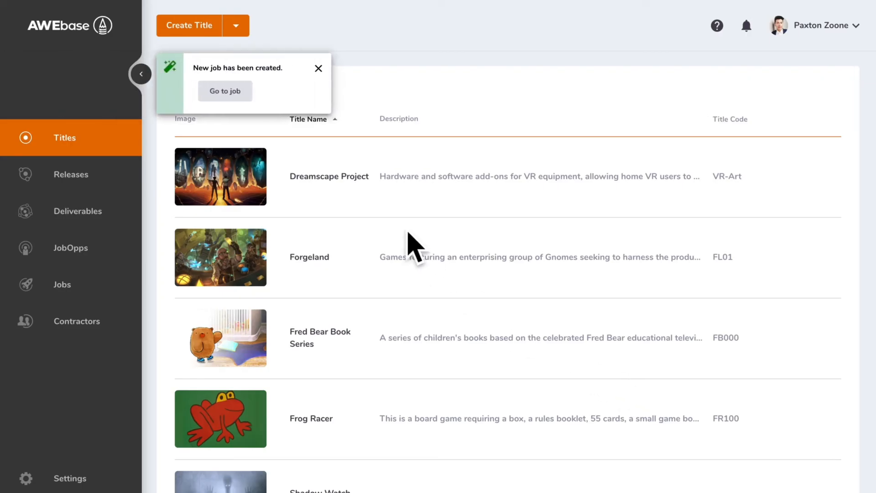
# Open the newly created job and review its details, deliverables, contract, payment requests and tools.
pyautogui.click(244, 97)
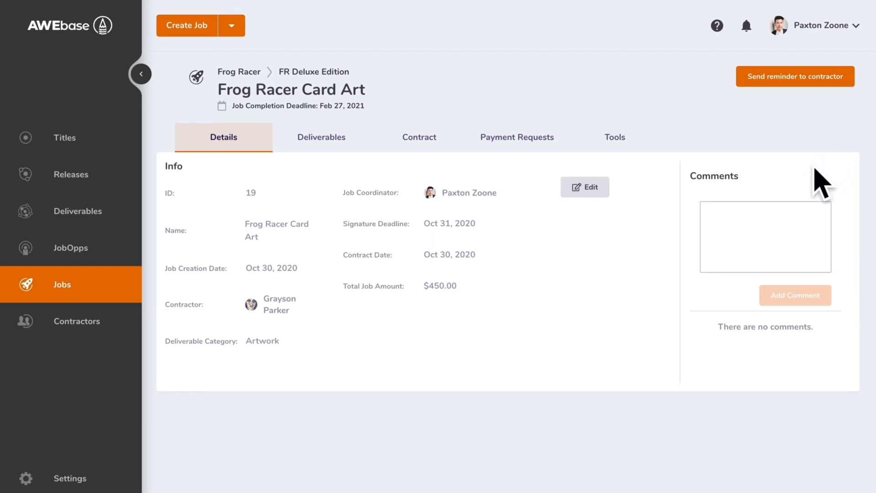
pyautogui.click(746, 239)
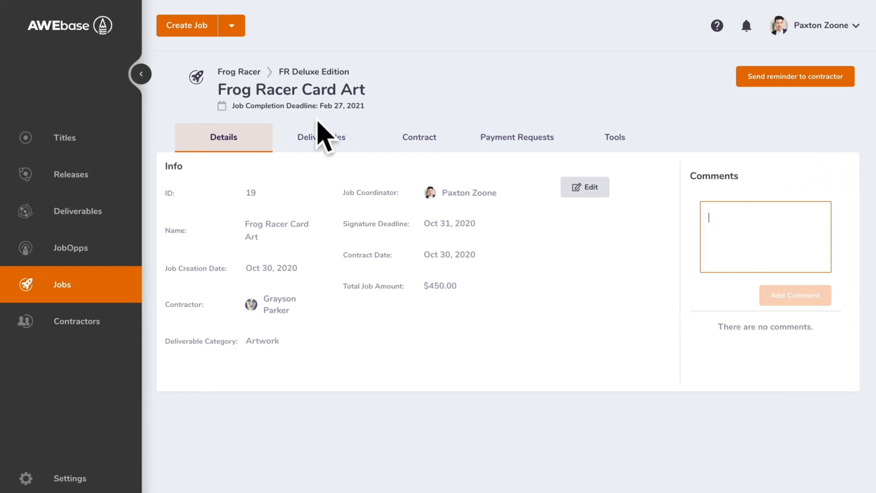
pyautogui.click(319, 153)
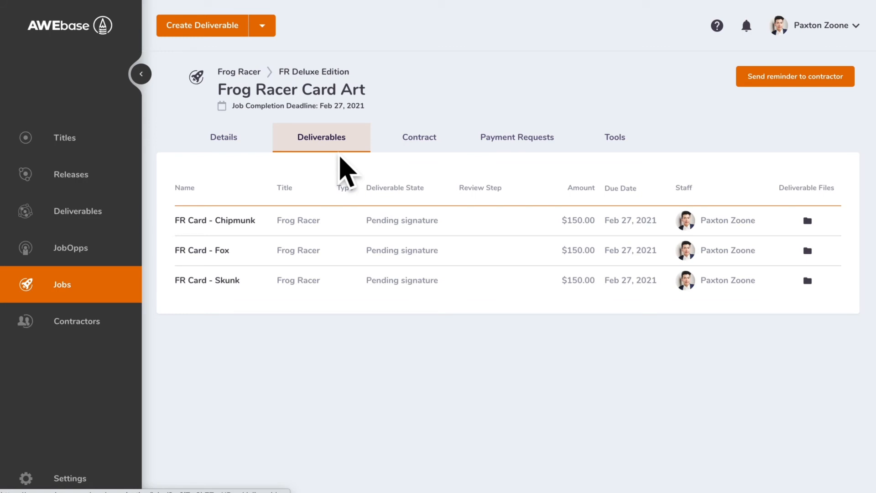
pyautogui.click(423, 149)
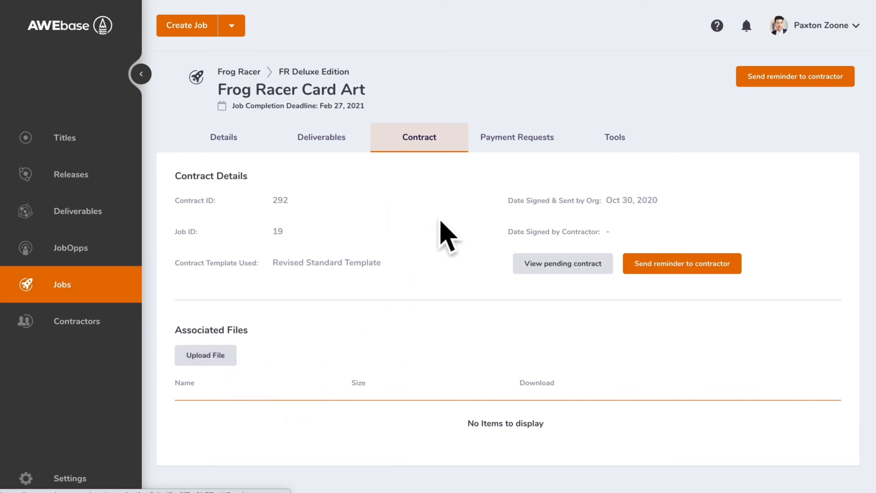
pyautogui.click(520, 151)
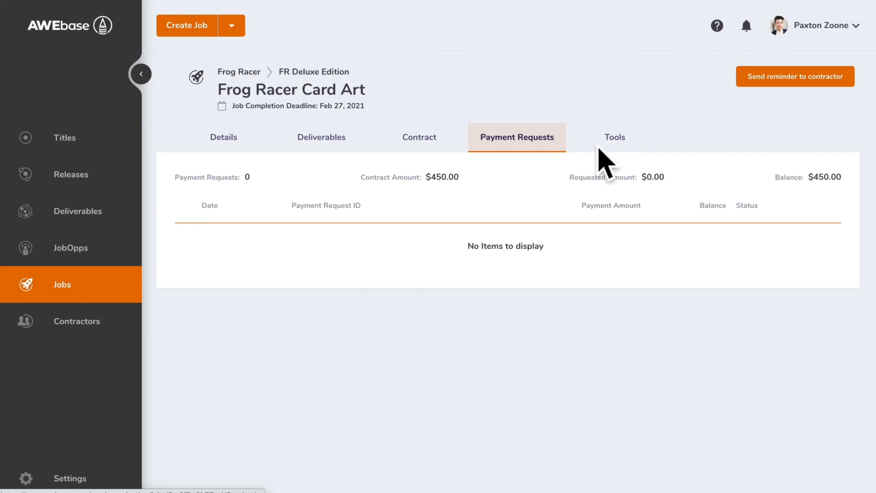
pyautogui.click(616, 146)
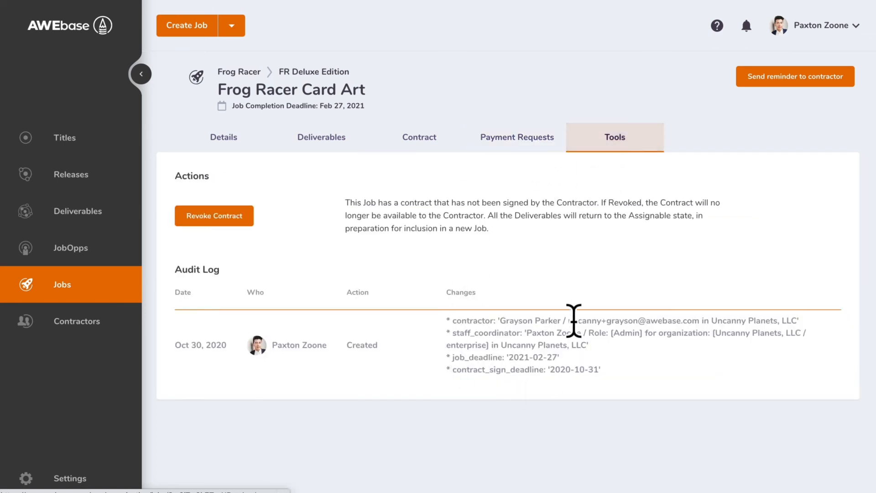